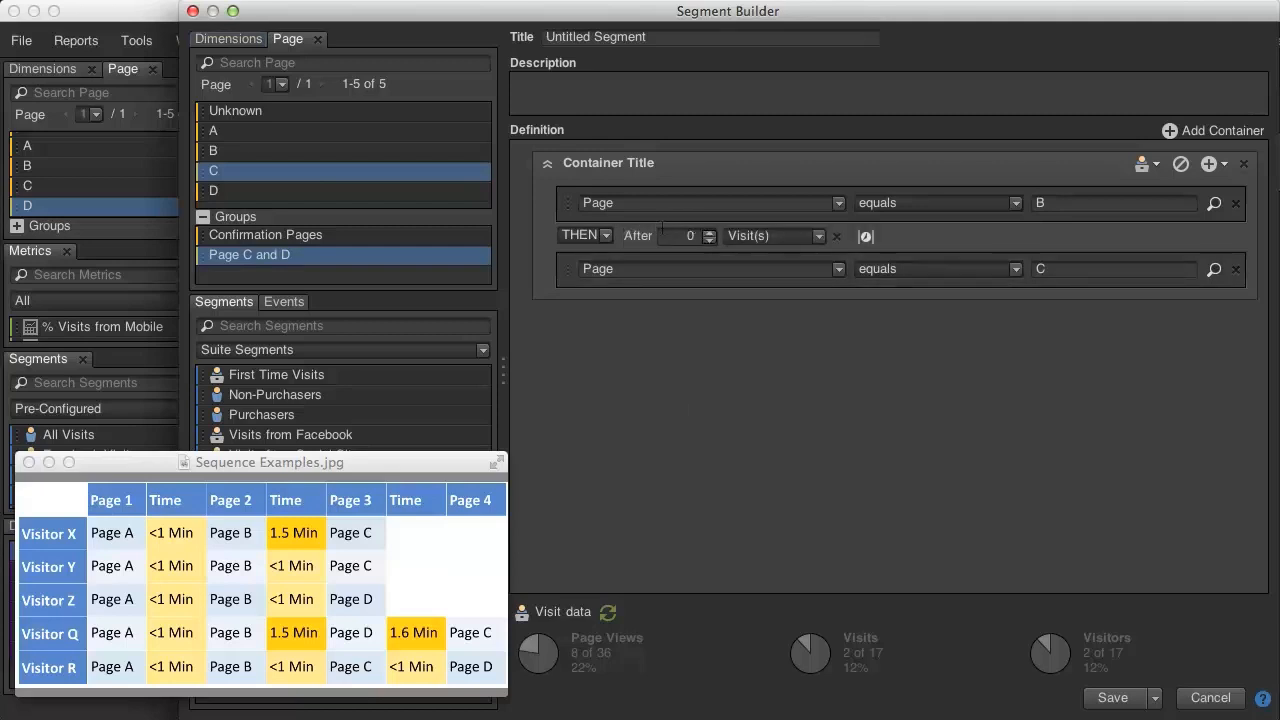
Swap the After constraint between the Page B and Page C conditions for a Within constraint and restore the After constraint.
{"action": "left_click", "coordinate": [836, 237]}
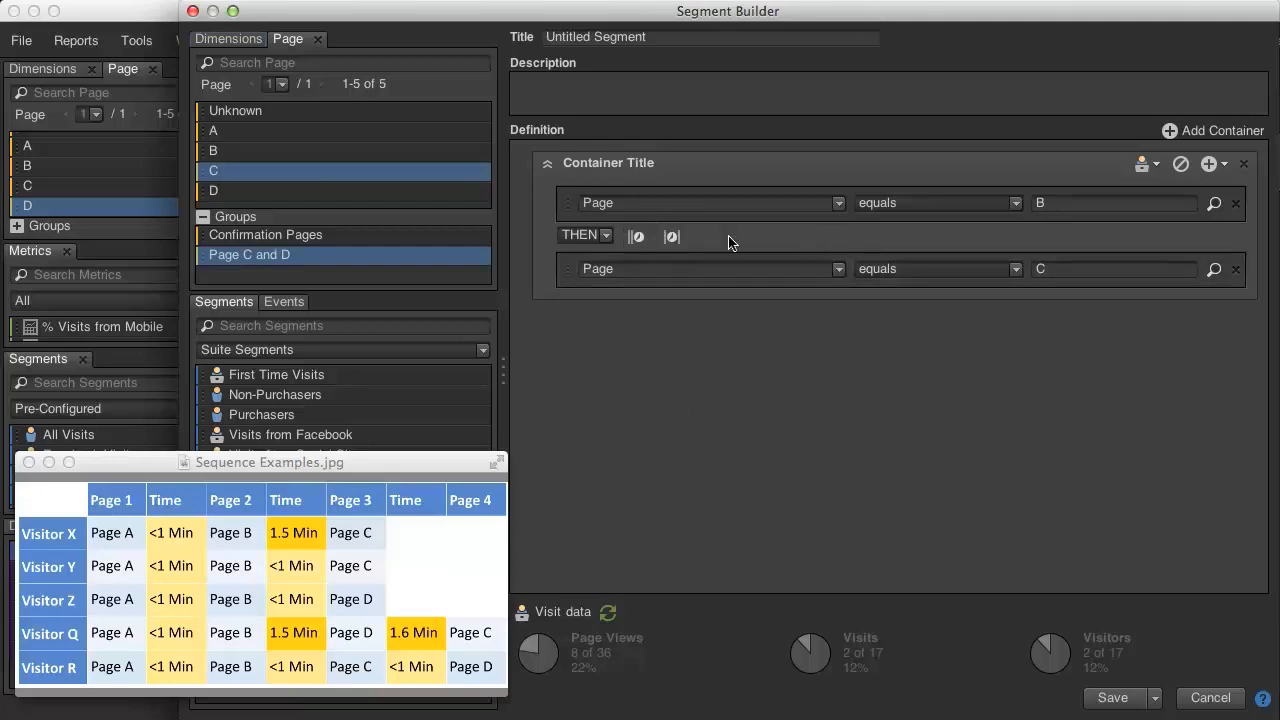
{"action": "left_click", "coordinate": [673, 237]}
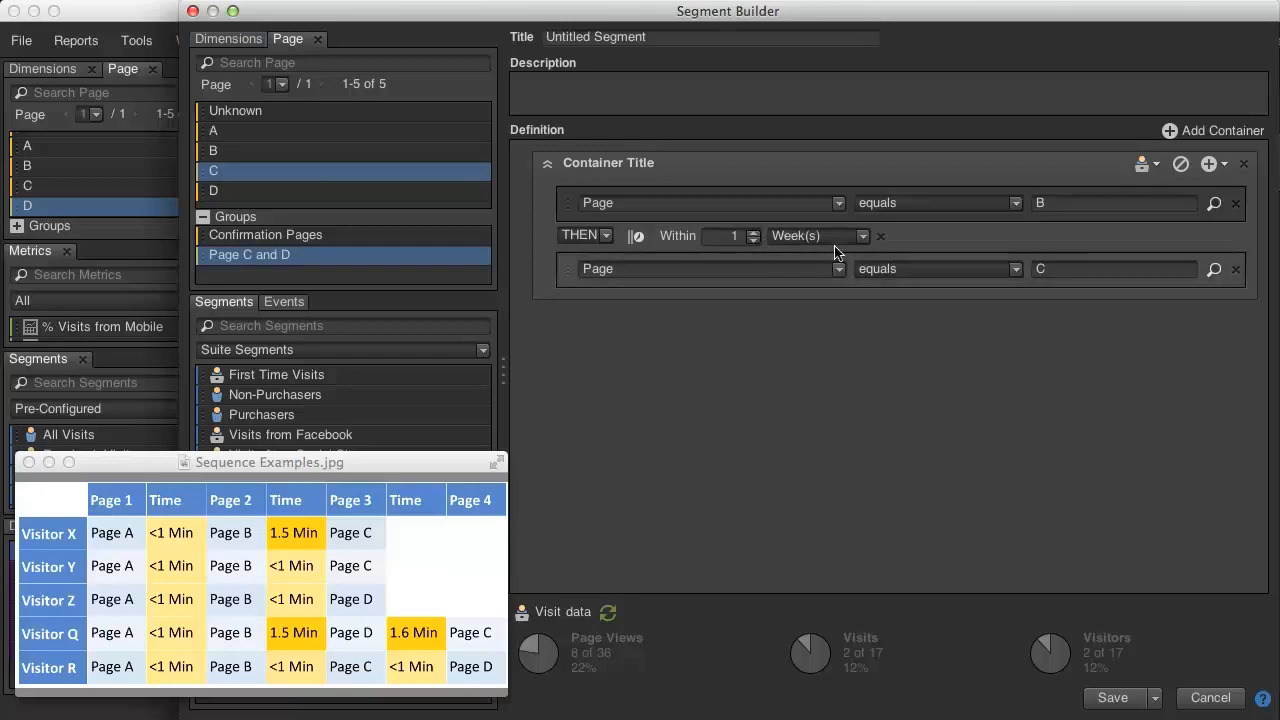
{"action": "left_click", "coordinate": [880, 236]}
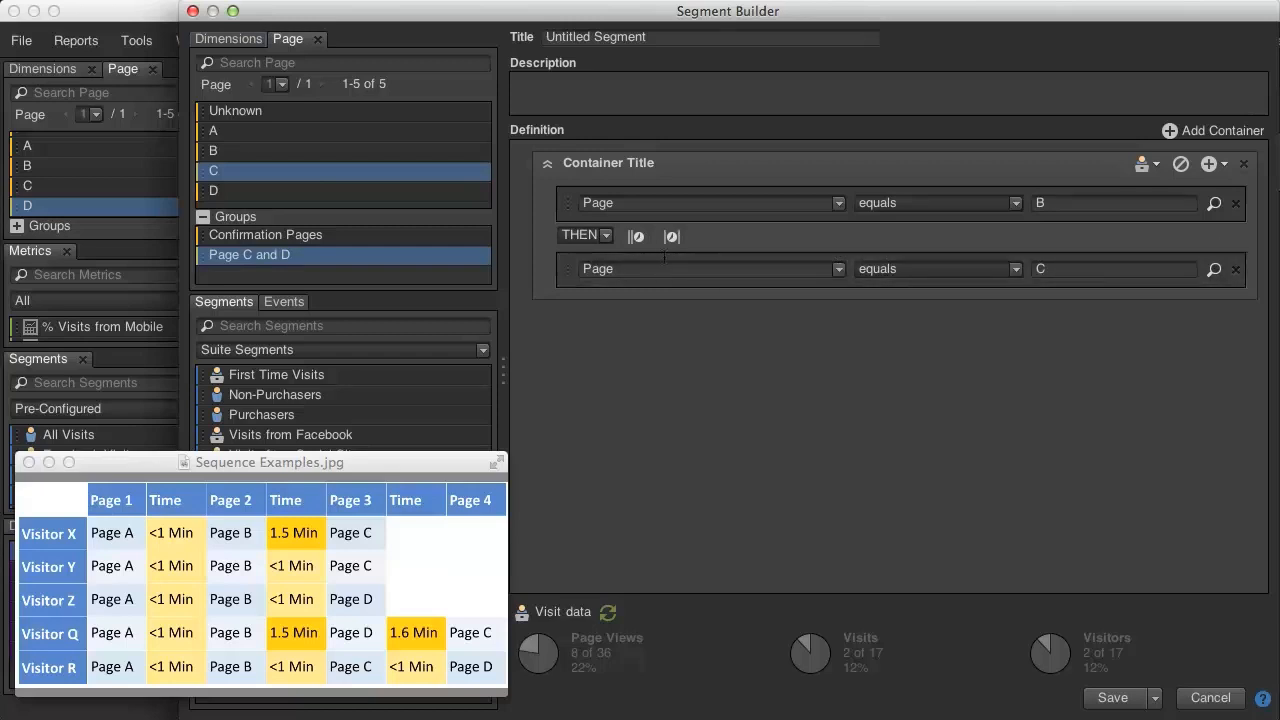
{"action": "left_click", "coordinate": [637, 236]}
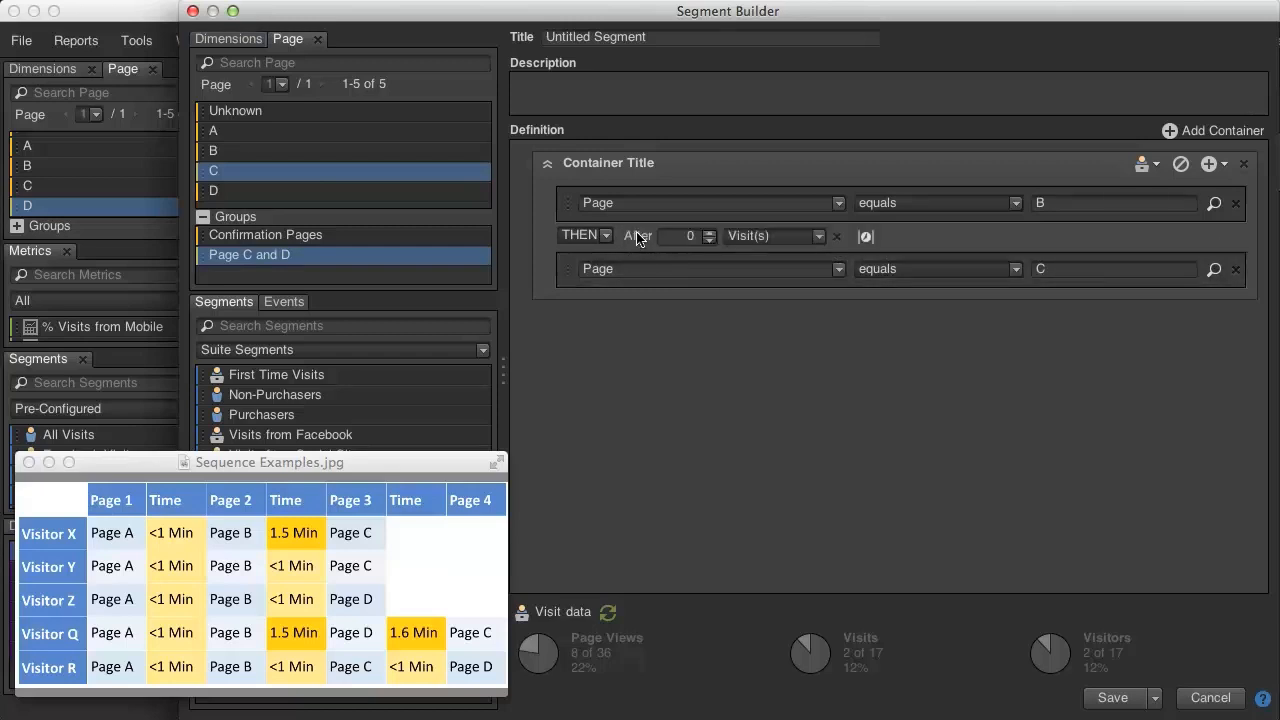
Set the After constraint between pages B and C to 0 minutes and remove it.
{"action": "left_click", "coordinate": [752, 236]}
{"action": "left_click", "coordinate": [750, 270]}
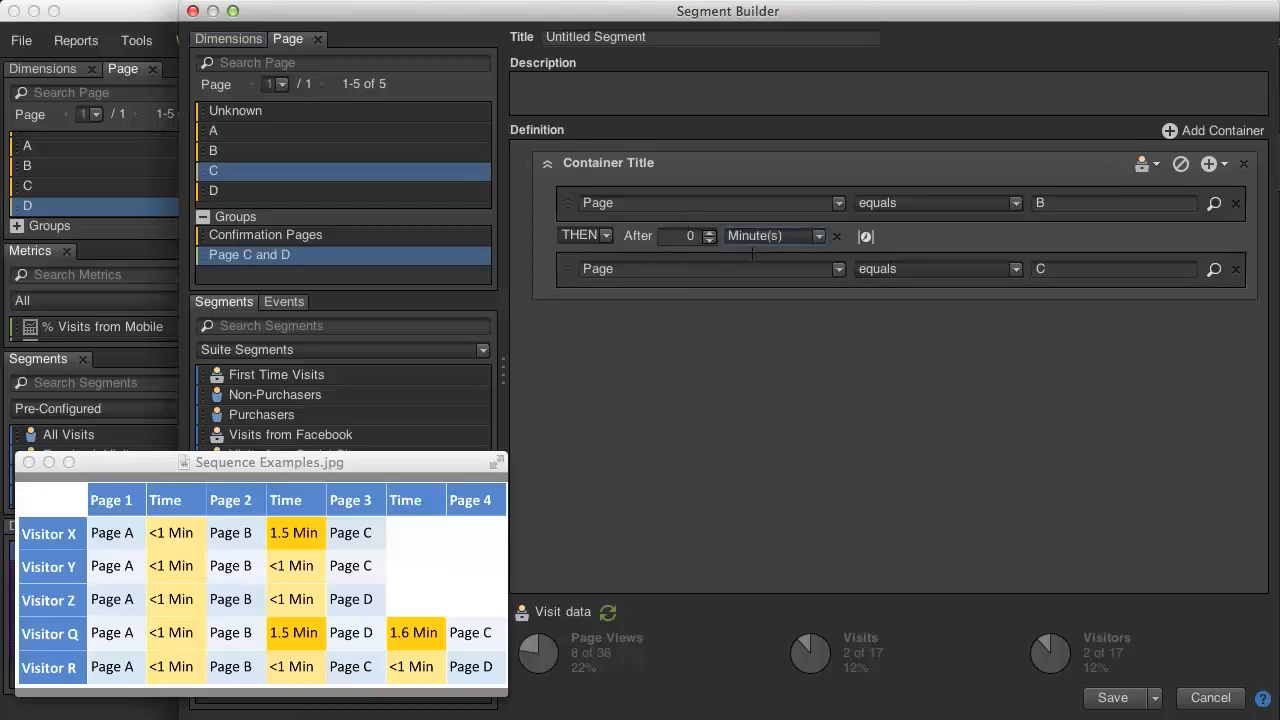
{"action": "left_click", "coordinate": [706, 232]}
{"action": "left_click", "coordinate": [707, 239]}
{"action": "left_click", "coordinate": [700, 237]}
{"action": "left_click", "coordinate": [835, 236]}
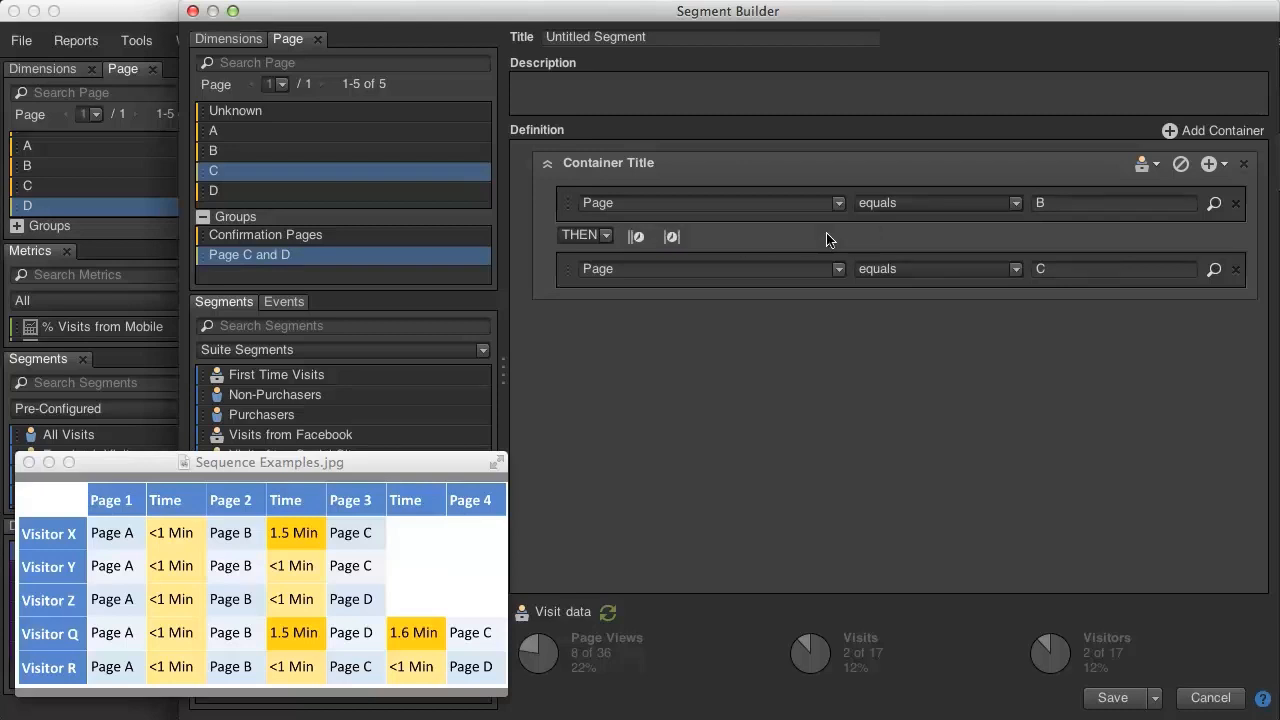
Add a Within constraint in minutes between pages B and C, try 0 and 1 as its value, and remove it.
{"action": "left_click", "coordinate": [671, 236]}
{"action": "left_click", "coordinate": [768, 238]}
{"action": "left_click", "coordinate": [780, 253]}
{"action": "left_click", "coordinate": [752, 240]}
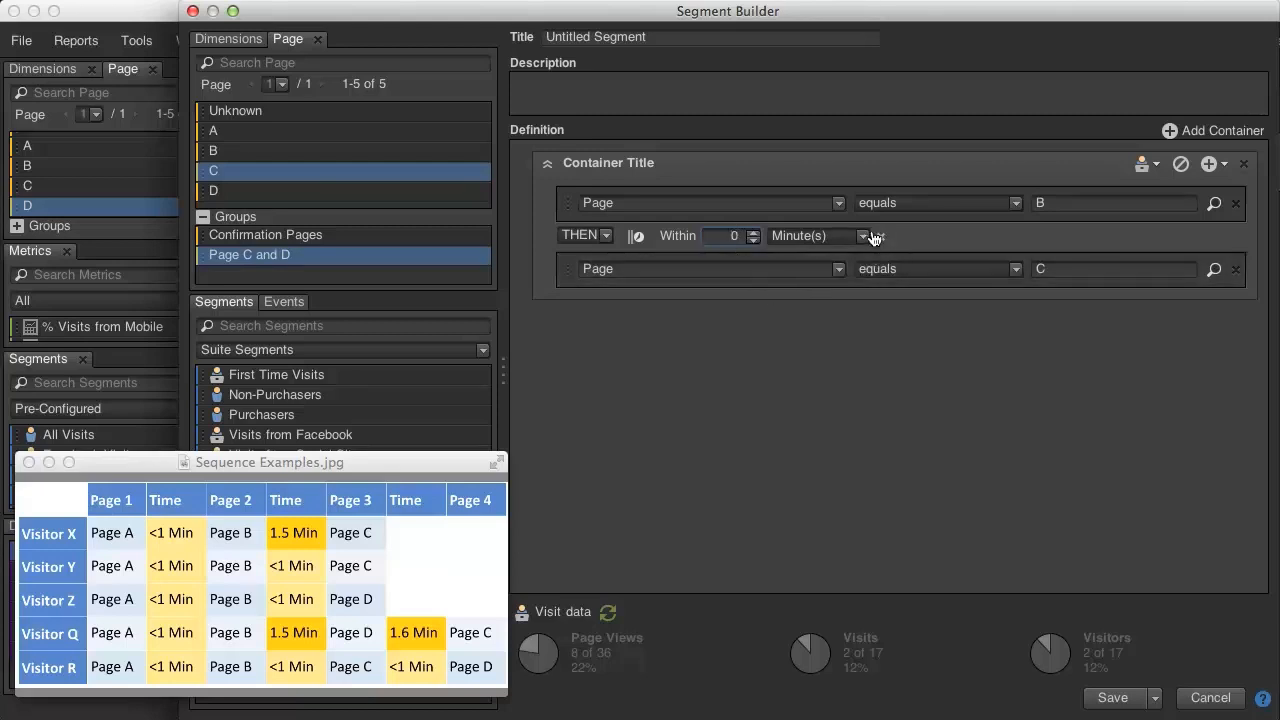
{"action": "left_click", "coordinate": [753, 231]}
{"action": "left_click", "coordinate": [876, 236]}
Add an After constraint between pages B and C, set its unit to Visit(s), and remove it.
{"action": "left_click", "coordinate": [640, 236]}
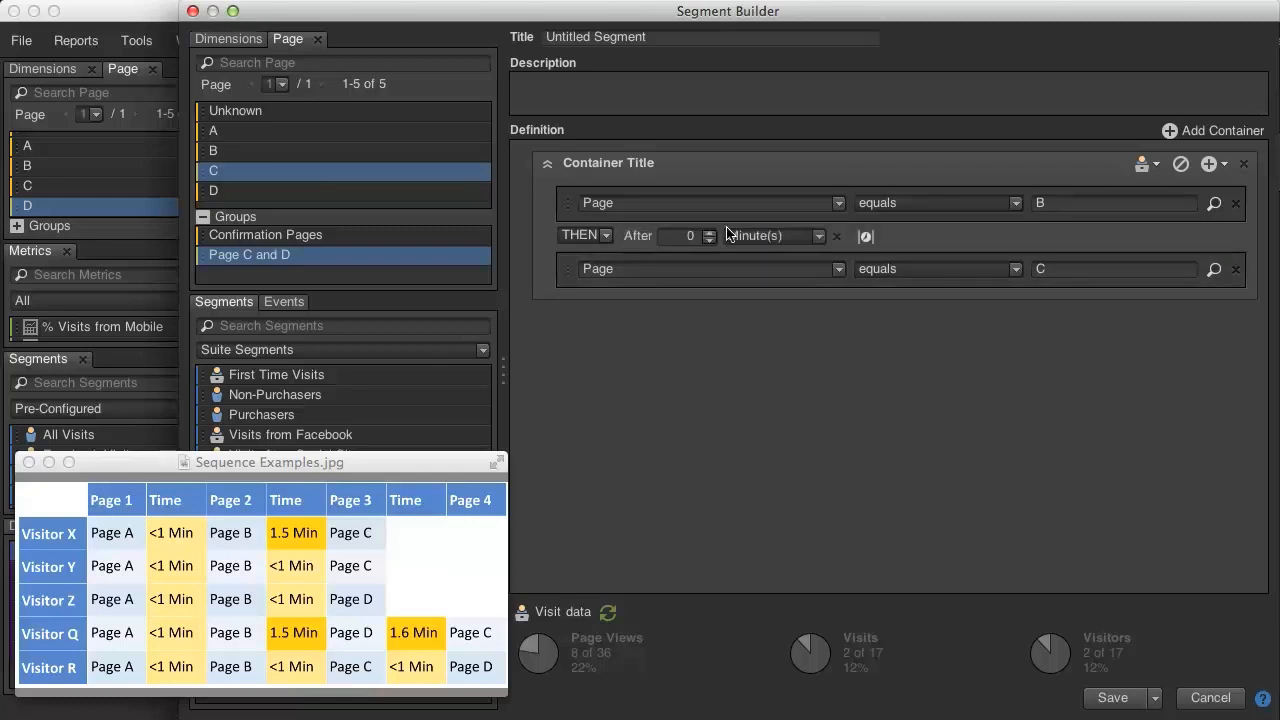
{"action": "left_click", "coordinate": [779, 240]}
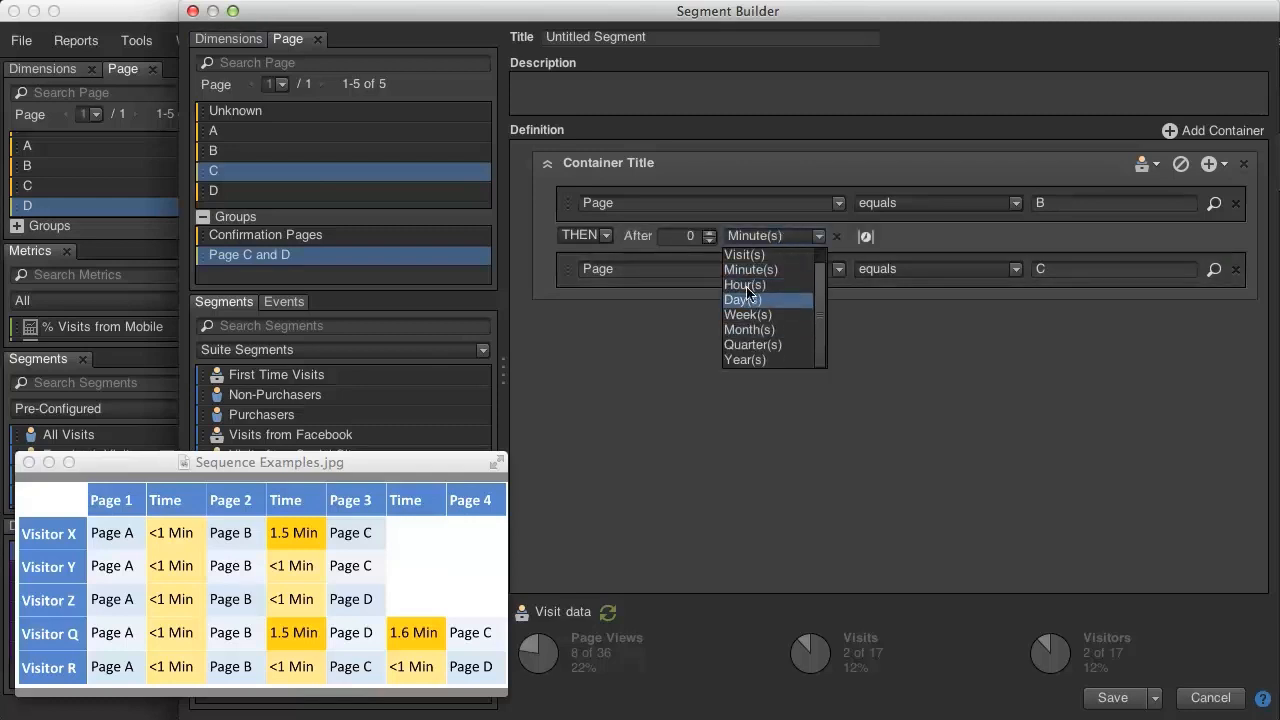
{"action": "left_click", "coordinate": [737, 255]}
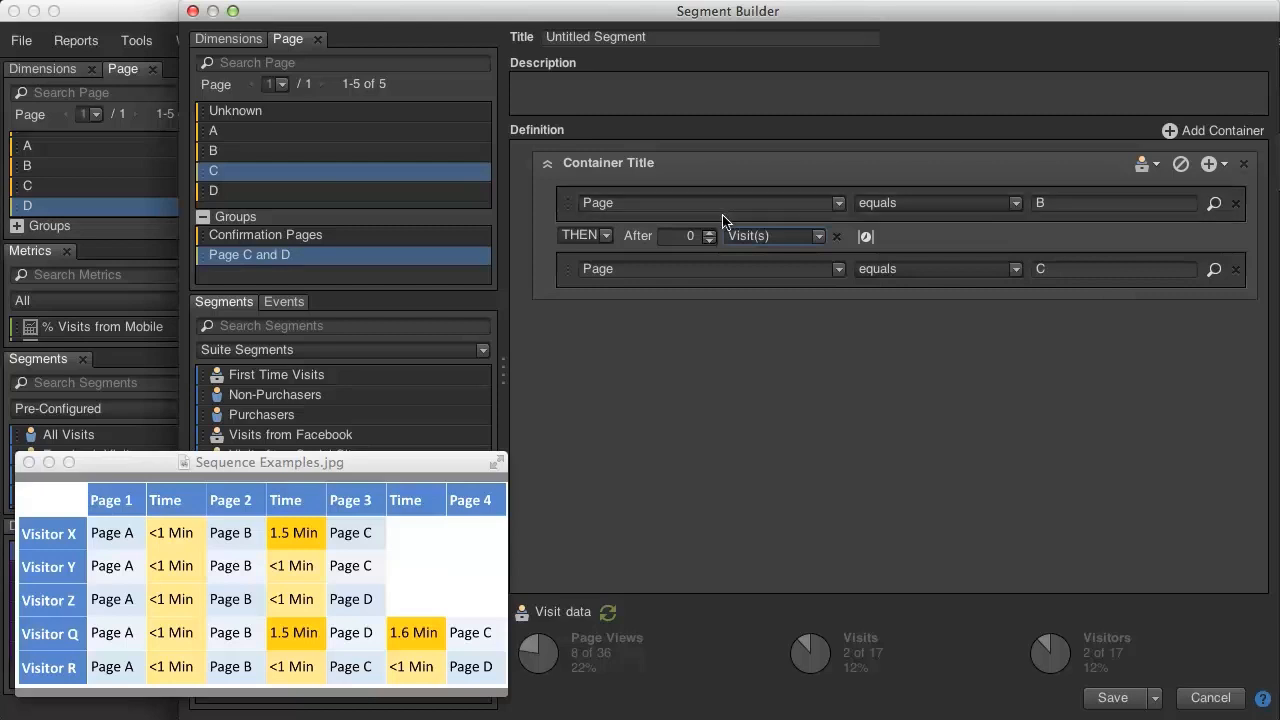
{"action": "left_click", "coordinate": [836, 236]}
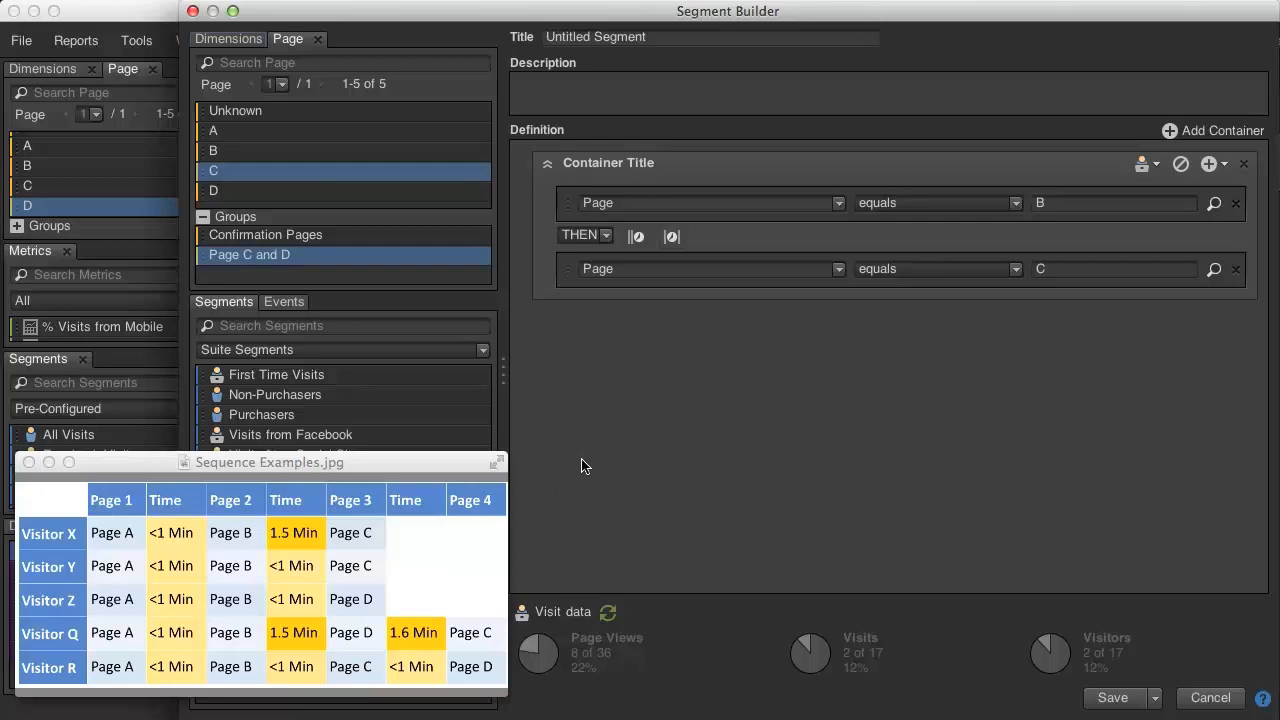
Add an After 0 minutes constraint between pages B and C and refresh the visit data.
{"action": "left_click", "coordinate": [631, 232]}
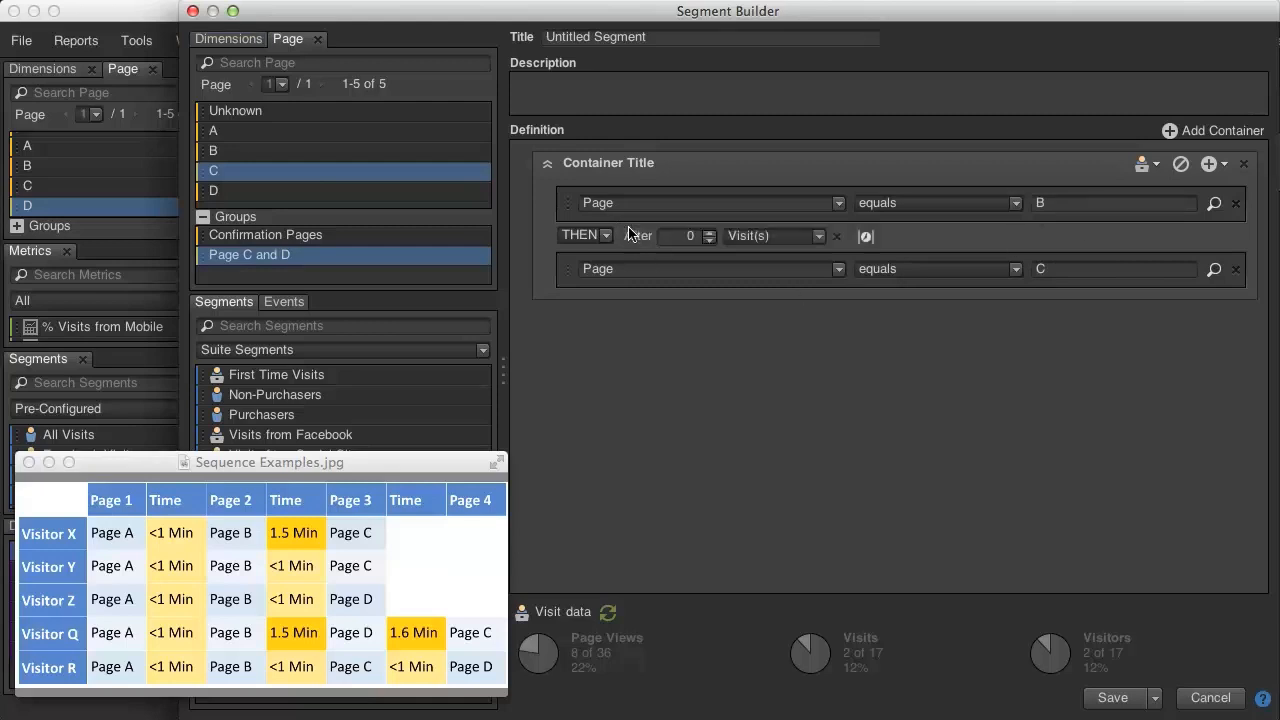
{"action": "left_click", "coordinate": [737, 235]}
{"action": "left_click", "coordinate": [745, 257]}
{"action": "left_click", "coordinate": [608, 612]}
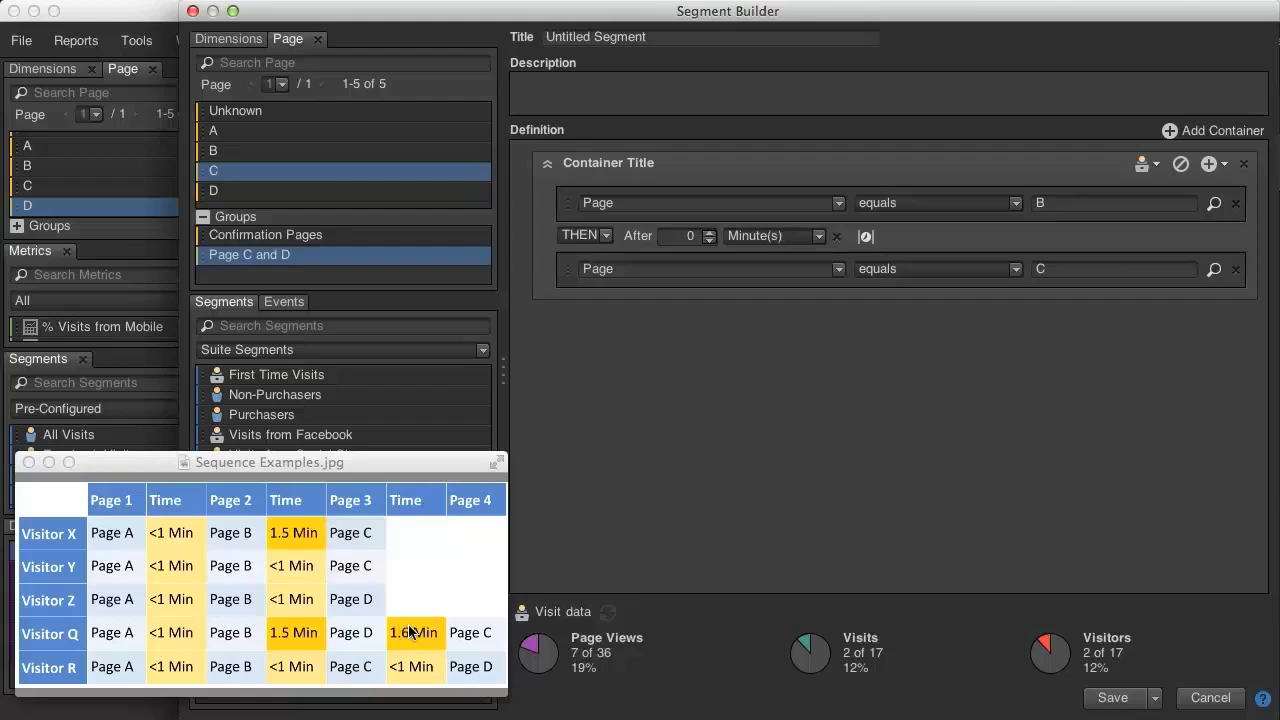
Replace the After constraint with Within 0 minutes and refresh the visit data.
{"action": "left_click", "coordinate": [837, 236]}
{"action": "left_click", "coordinate": [671, 236]}
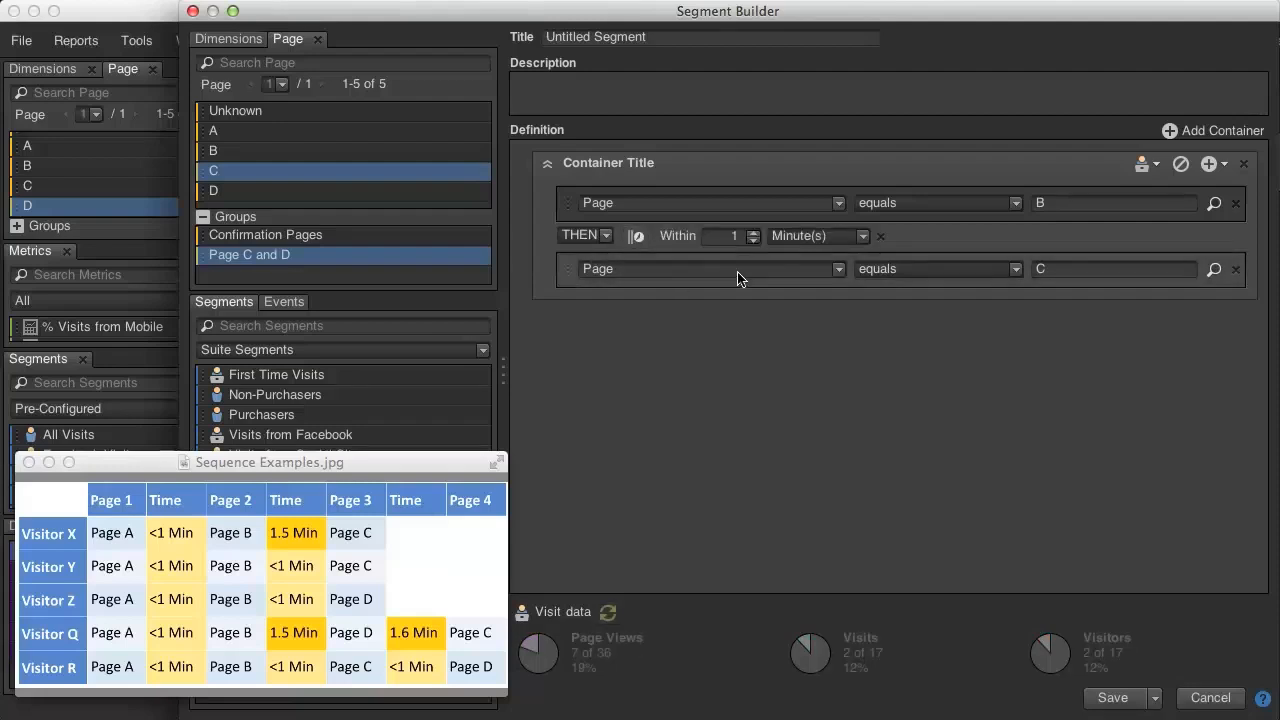
{"action": "left_click", "coordinate": [751, 239]}
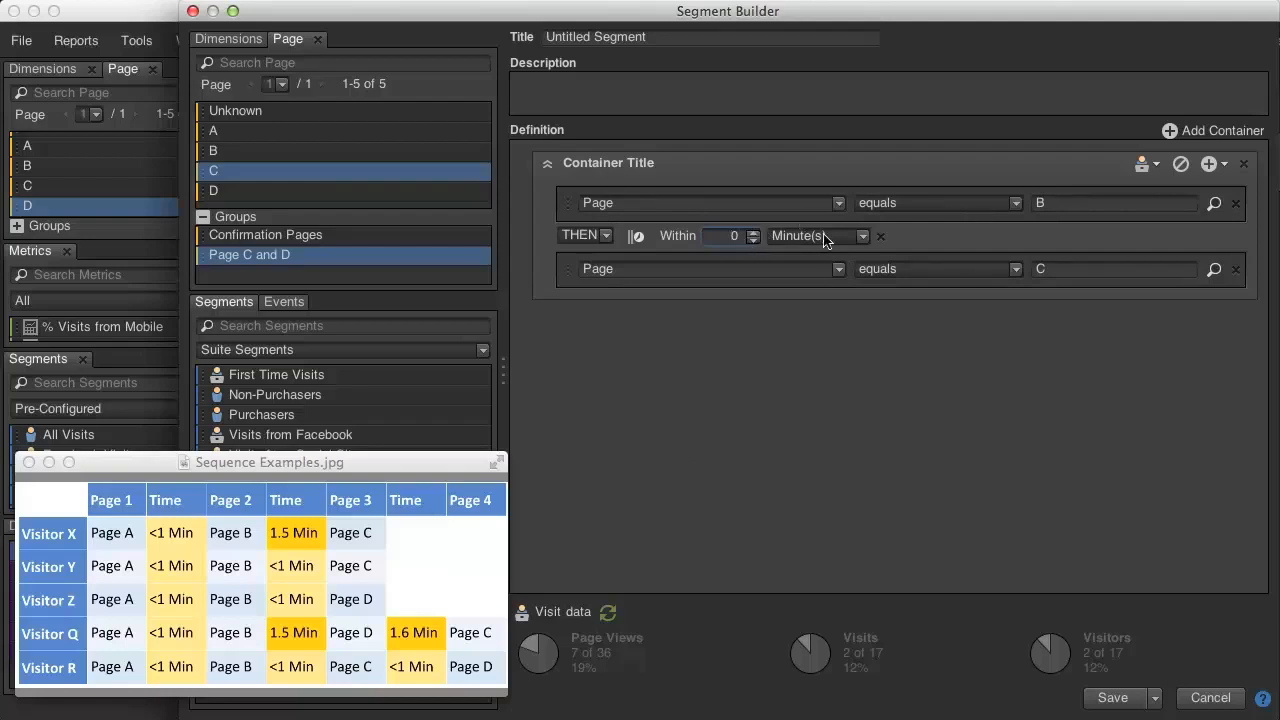
{"action": "left_click", "coordinate": [608, 611]}
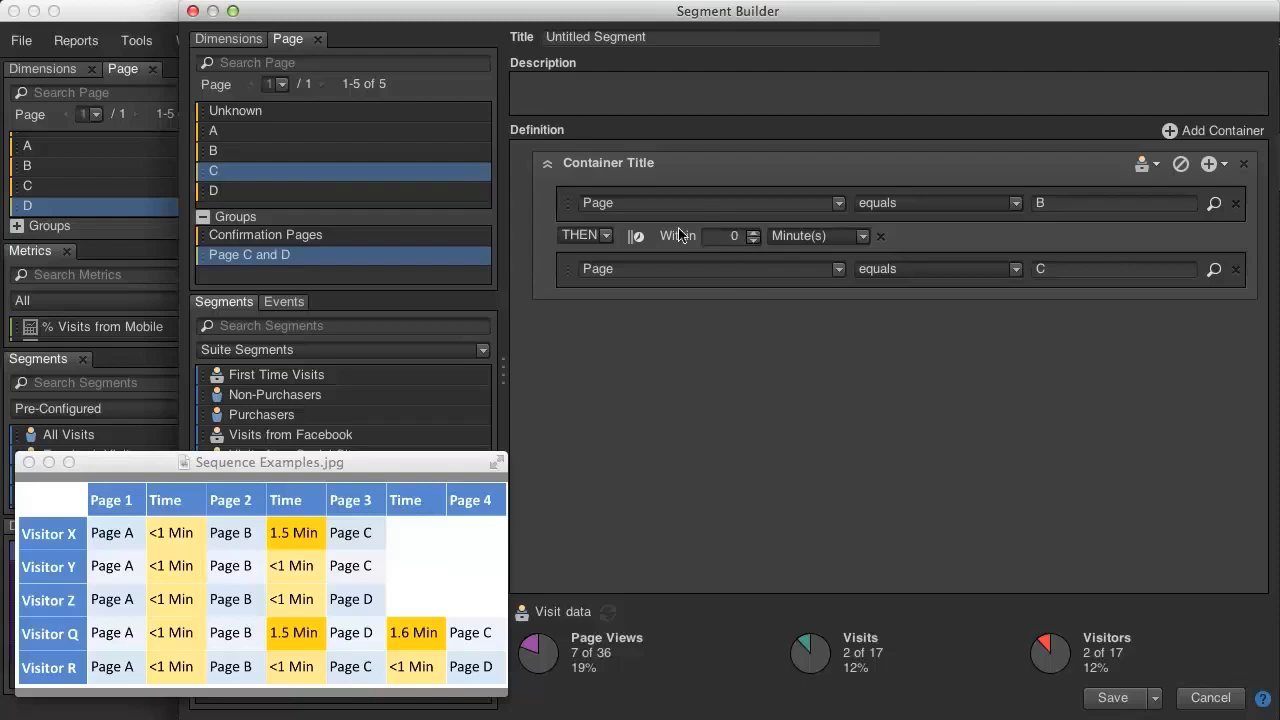
Set the Within constraint to 1 minute and combine it with an After 0 minutes constraint.
{"action": "left_click", "coordinate": [752, 231]}
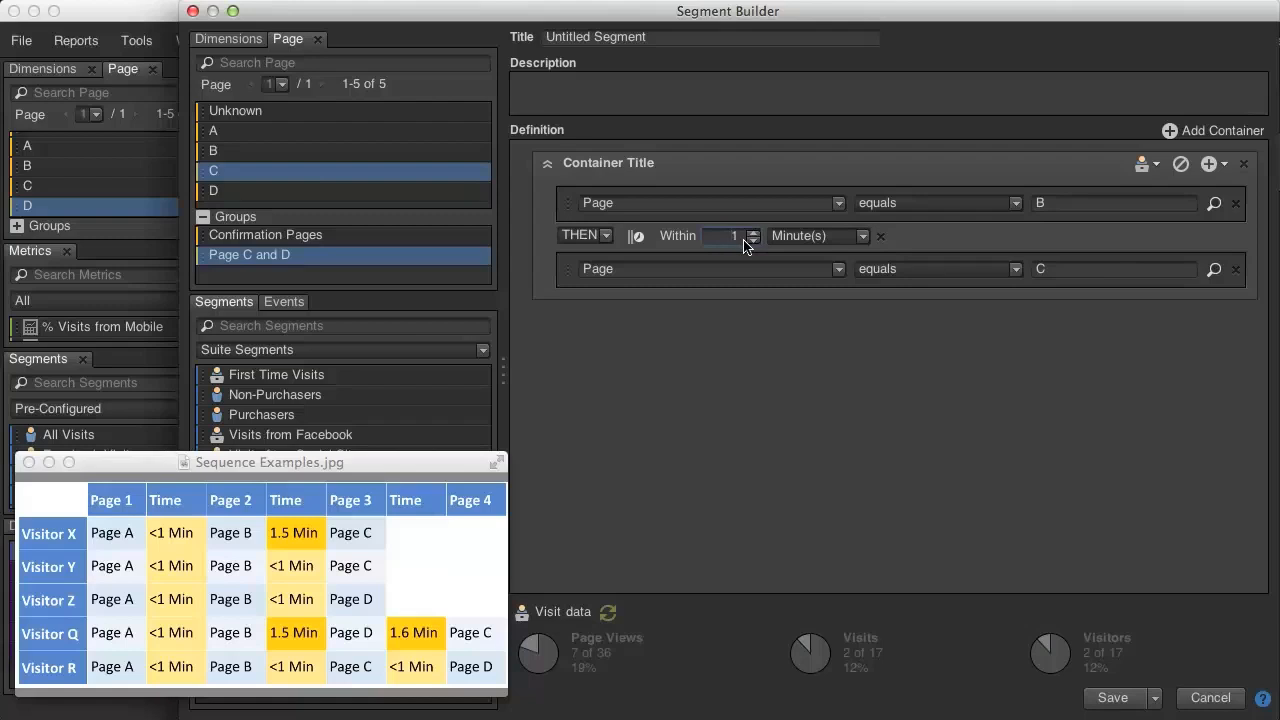
{"action": "left_click", "coordinate": [636, 236]}
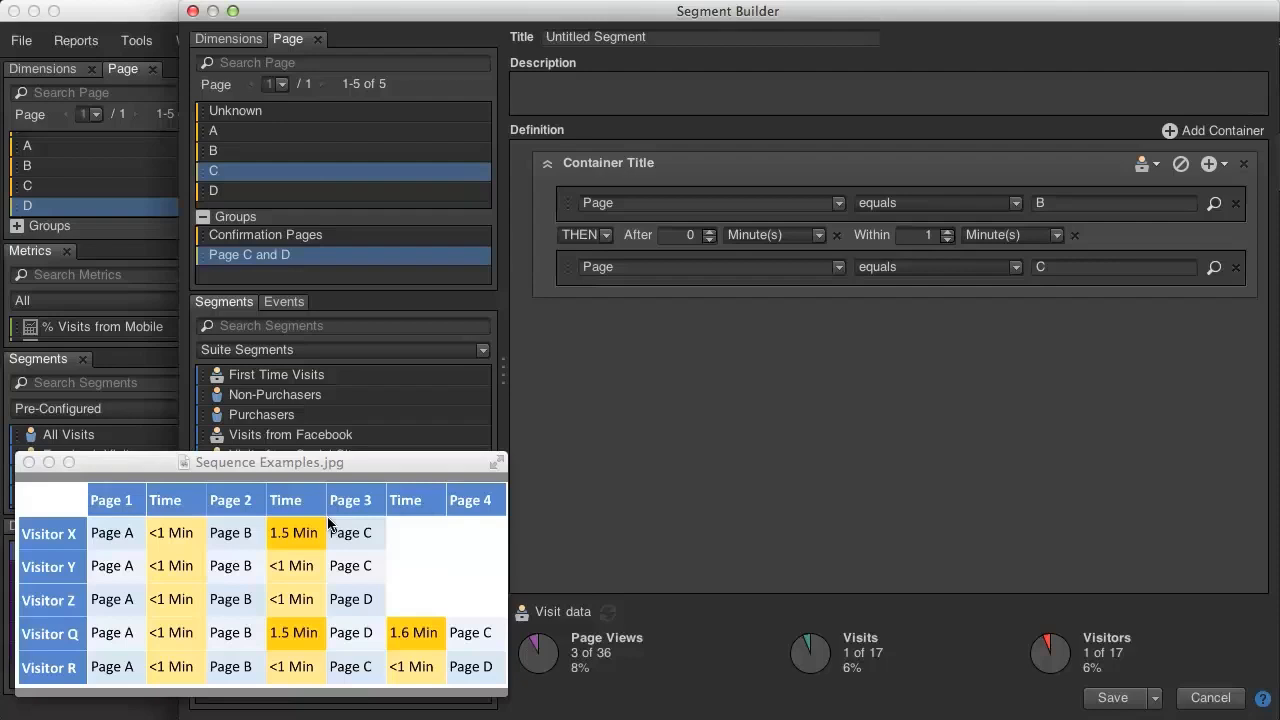
Replace the Page C condition with a new container nested below the Page B condition.
{"action": "left_click", "coordinate": [1236, 267]}
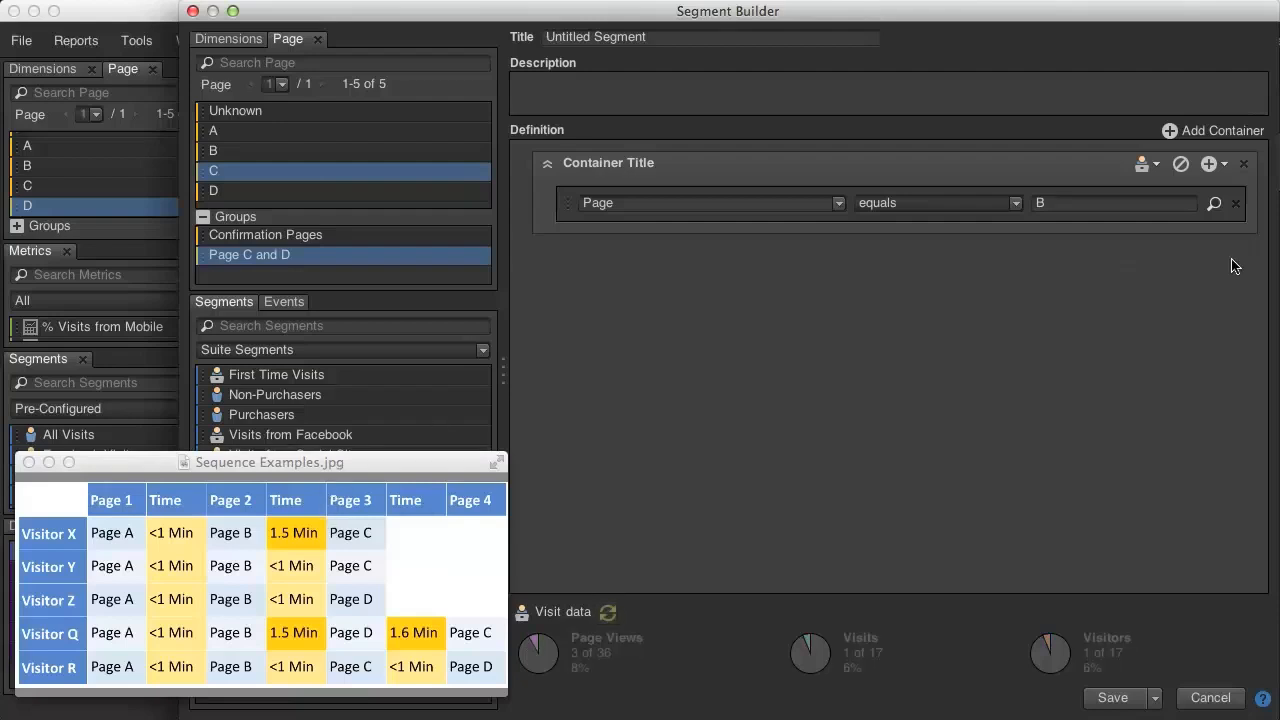
{"action": "left_click", "coordinate": [1222, 168]}
{"action": "left_click", "coordinate": [1180, 210]}
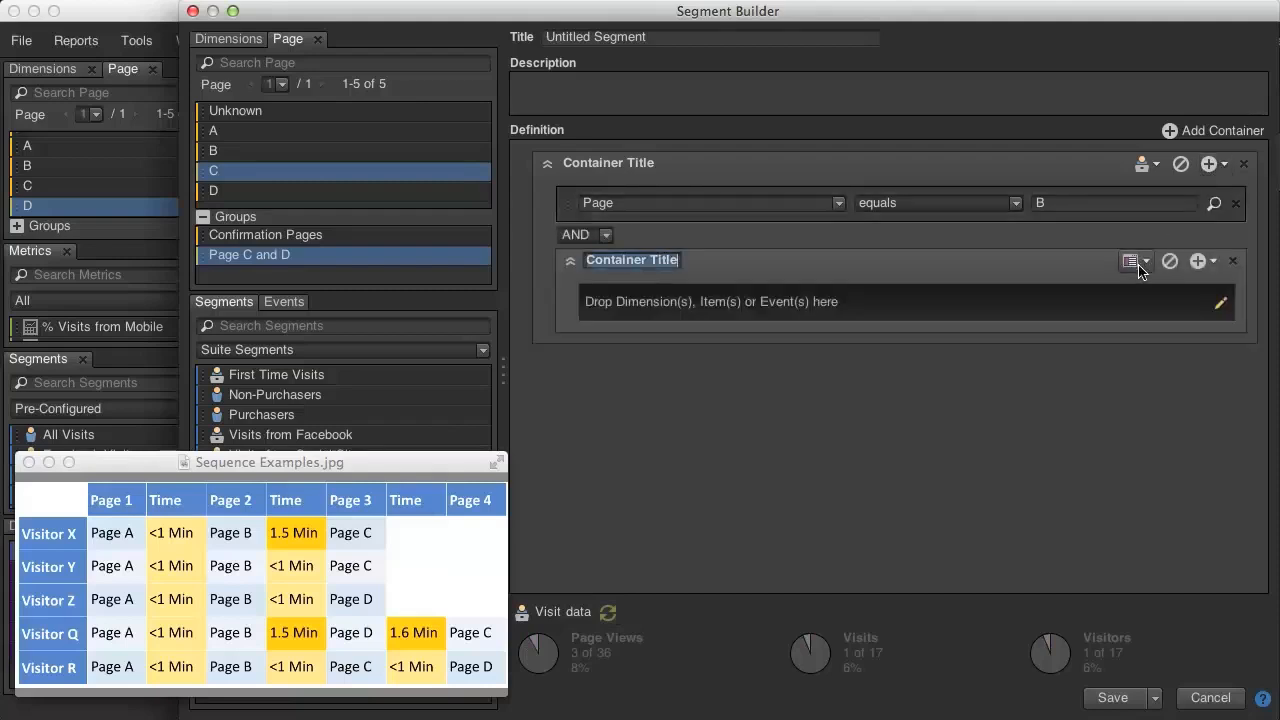
Join the nested container to the Page B condition with THEN and set its type to Logic Group.
{"action": "left_click", "coordinate": [1128, 262]}
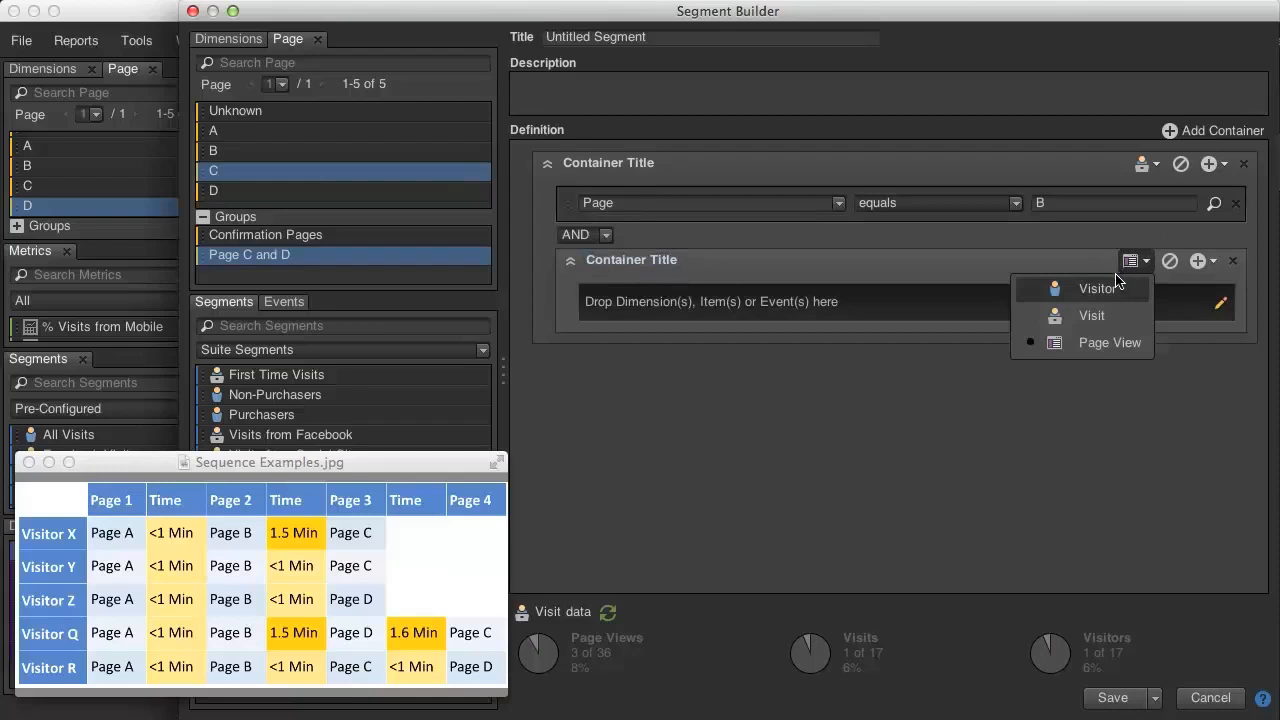
{"action": "left_click", "coordinate": [604, 234]}
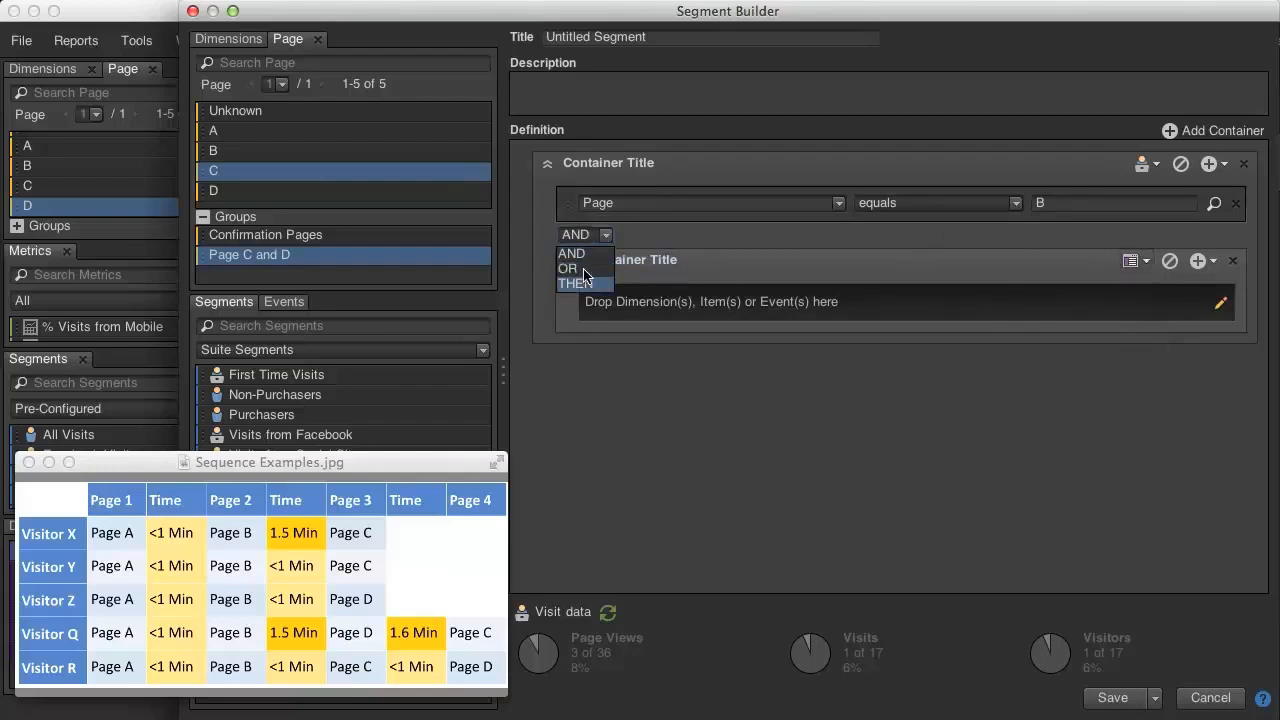
{"action": "left_click", "coordinate": [585, 277]}
{"action": "left_click", "coordinate": [1132, 263]}
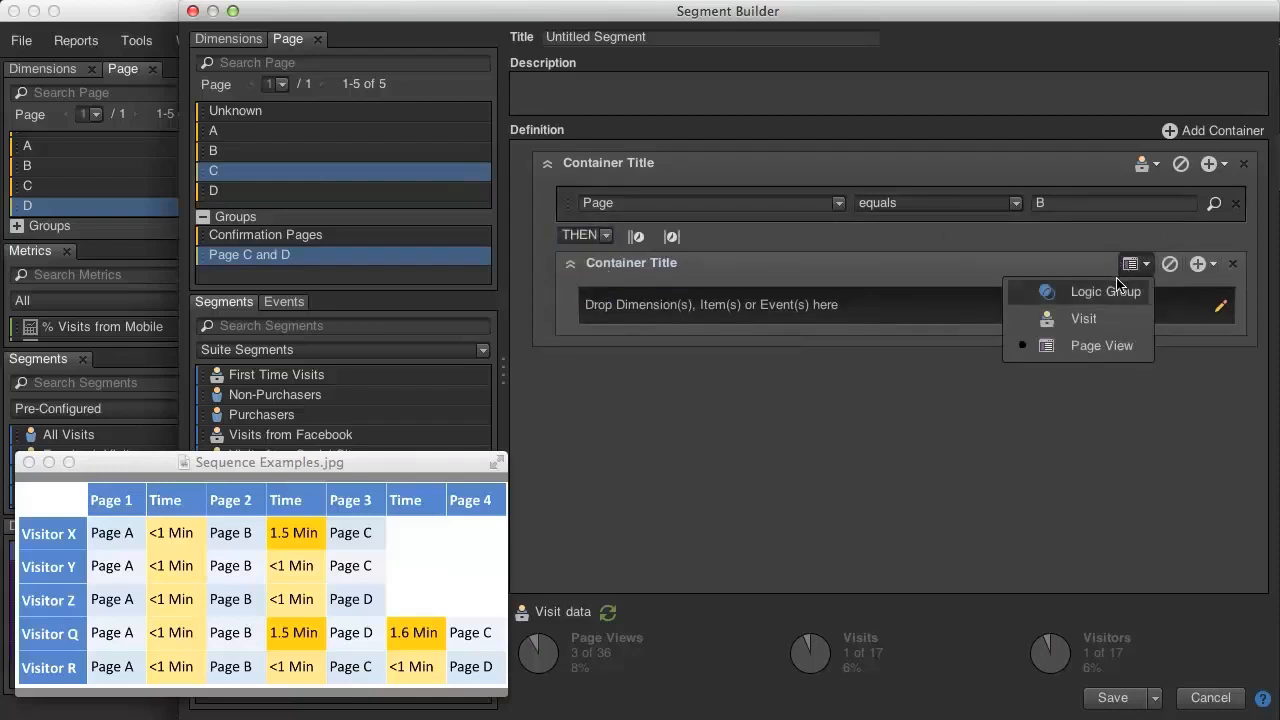
{"action": "left_click", "coordinate": [1117, 288]}
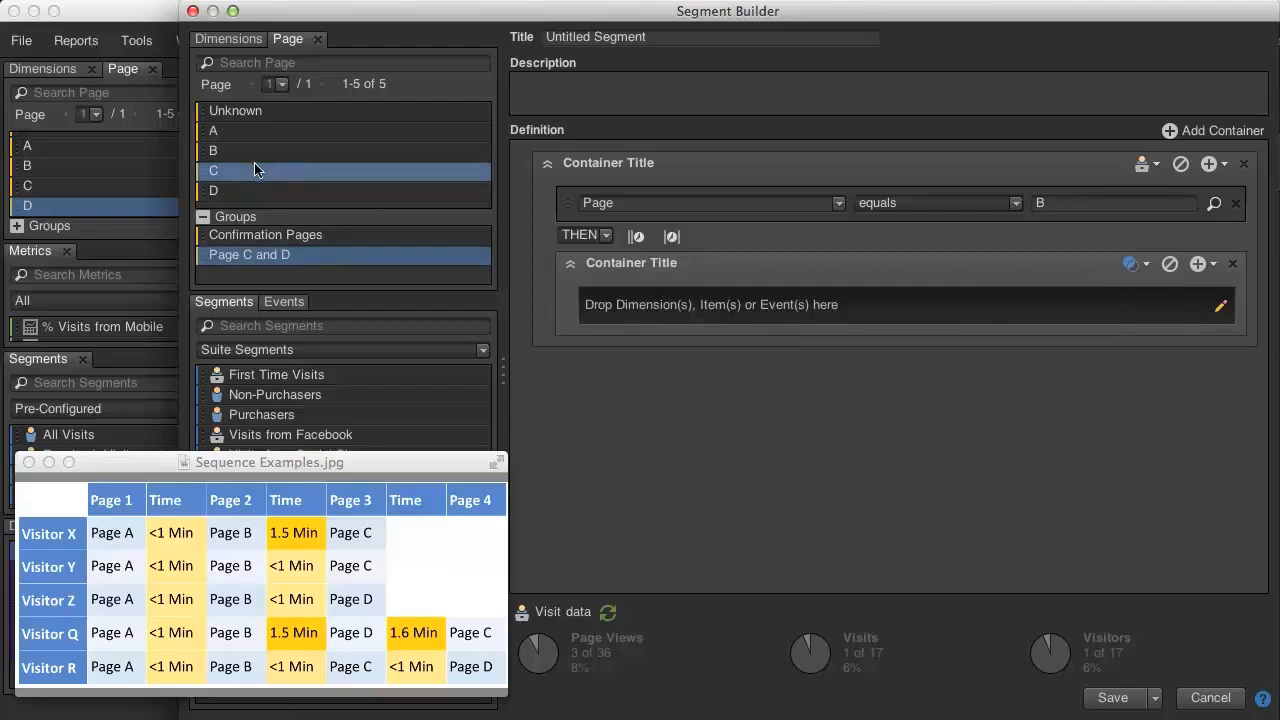
Add the conditions Page equals C and Page equals D to the nested Logic Group container.
{"action": "left_click_drag", "start_coordinate": [254, 170], "coordinate": [608, 312]}
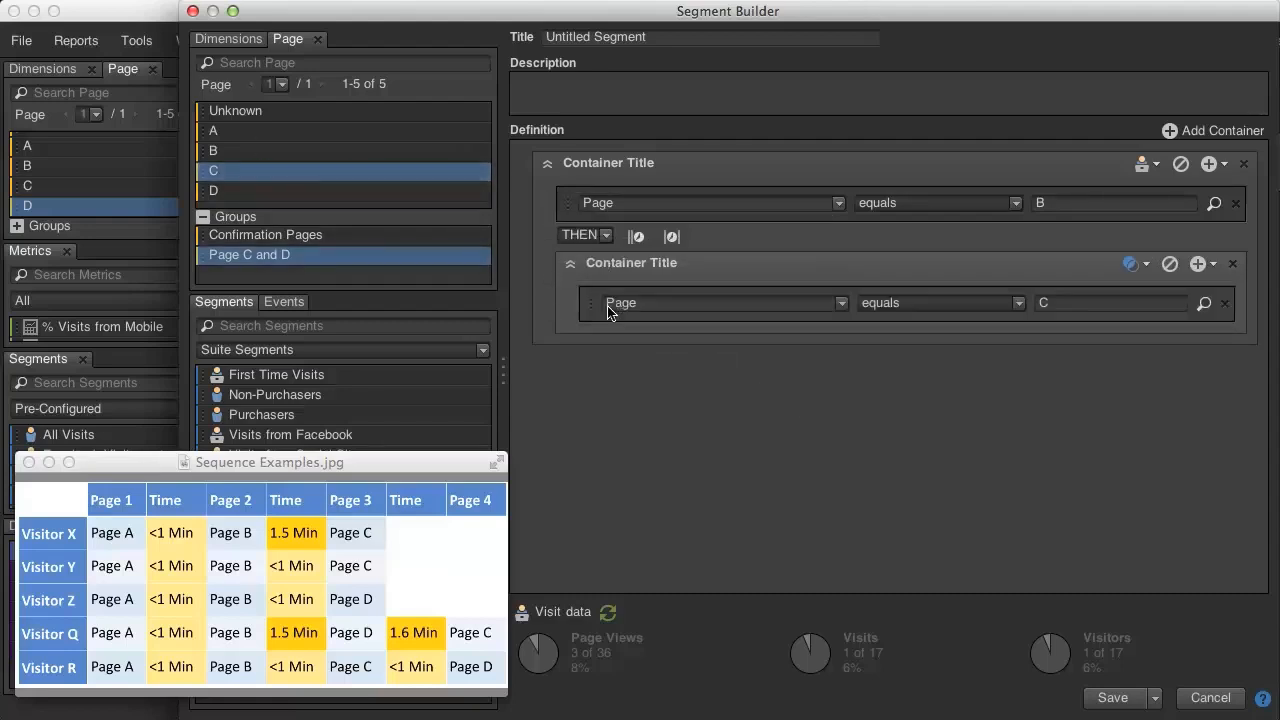
{"action": "left_click_drag", "start_coordinate": [215, 192], "coordinate": [604, 337]}
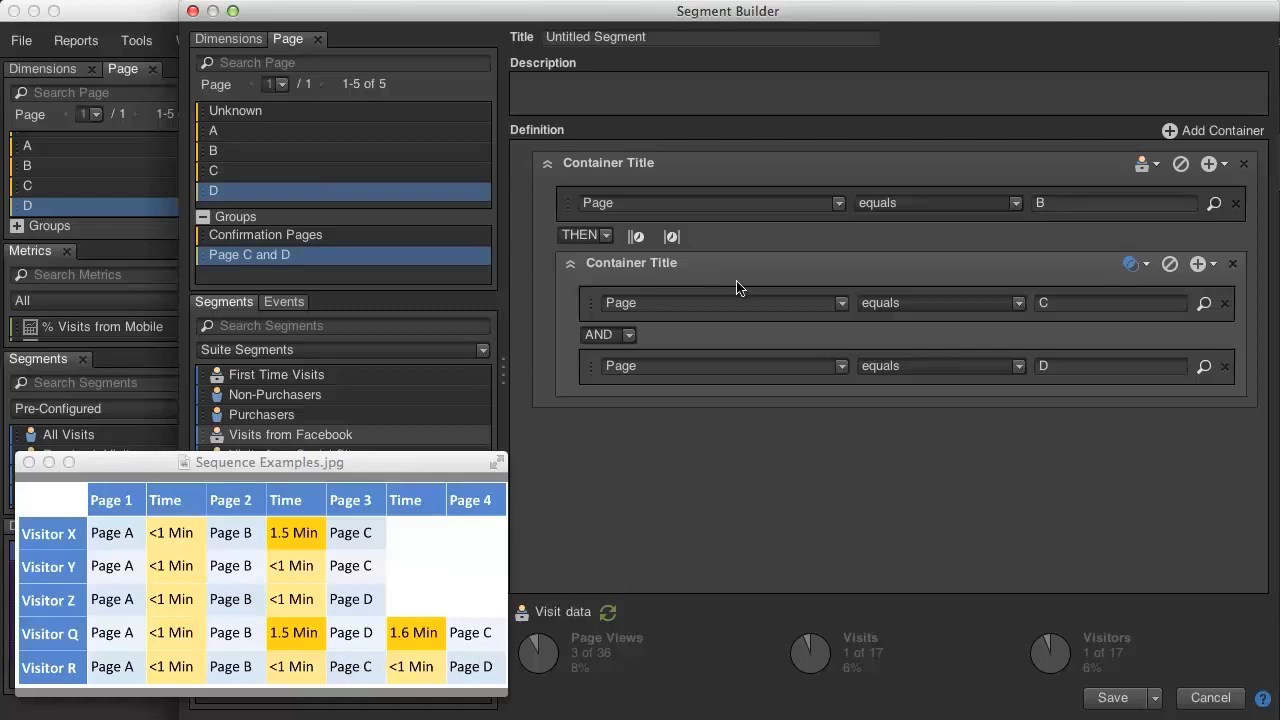
Add a Within 0 minutes constraint between the Page B condition and the nested Logic Group container.
{"action": "left_click", "coordinate": [636, 236]}
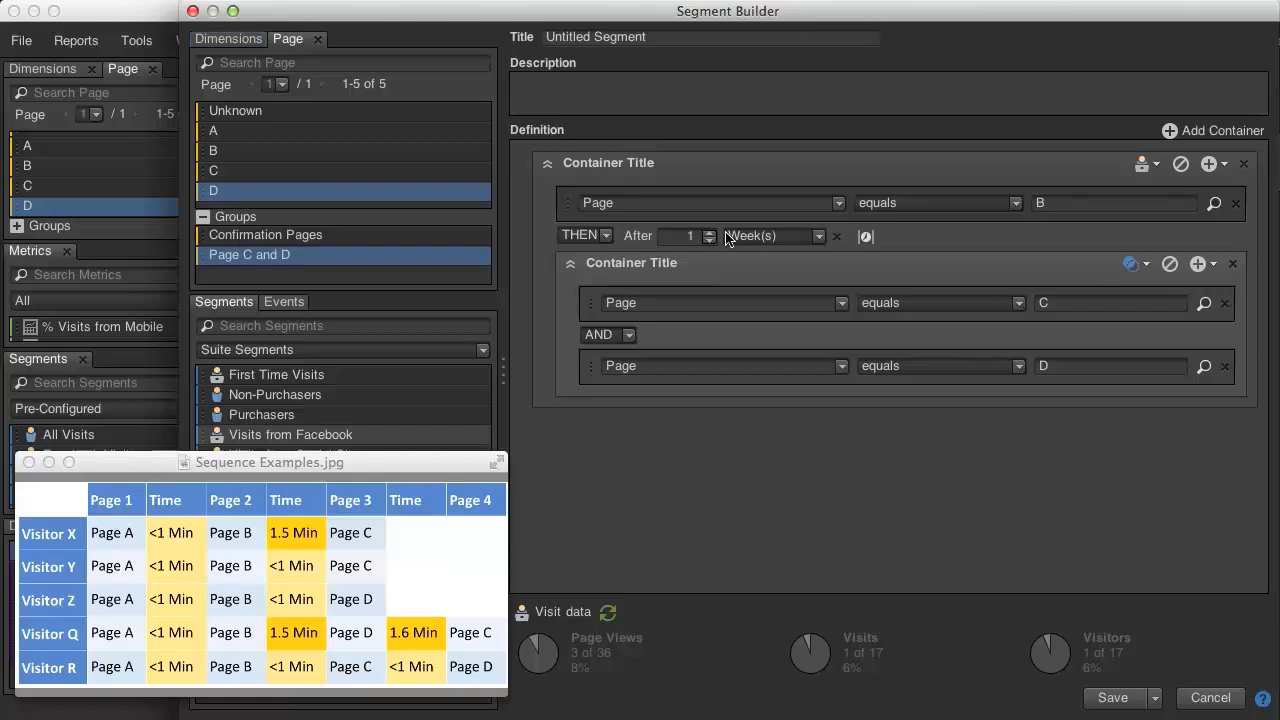
{"action": "left_click", "coordinate": [837, 236]}
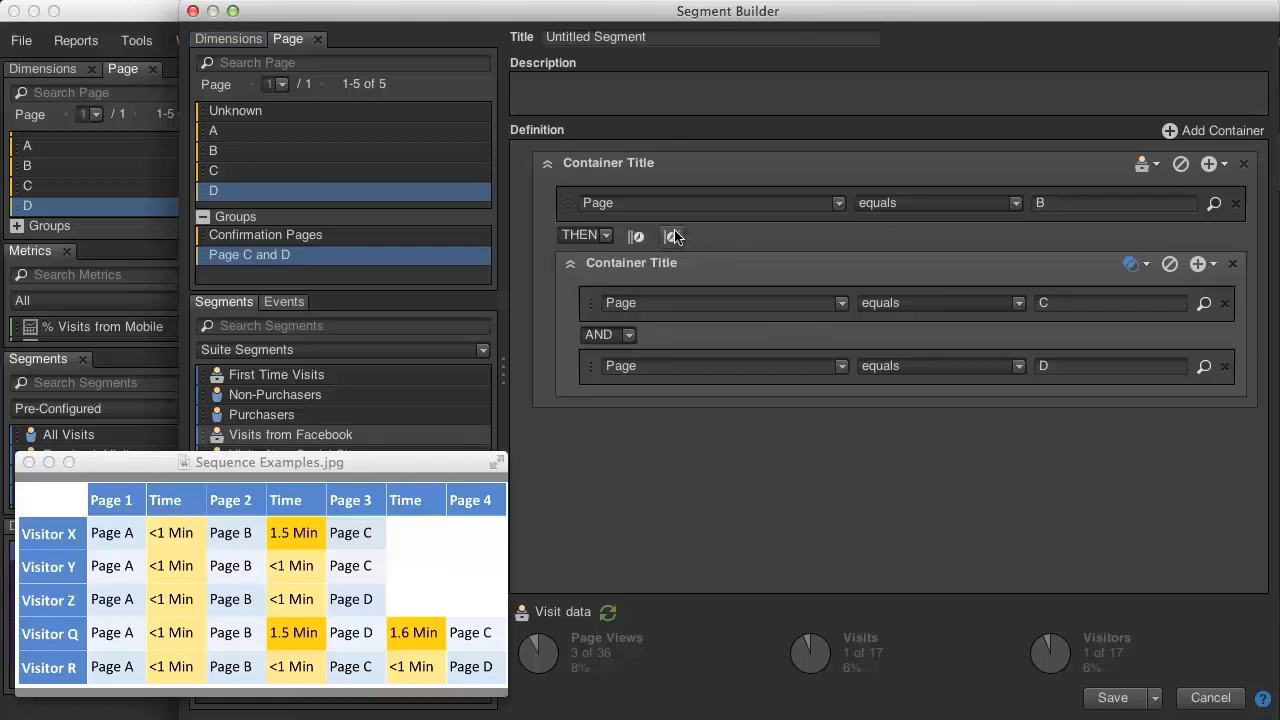
{"action": "left_click", "coordinate": [673, 236]}
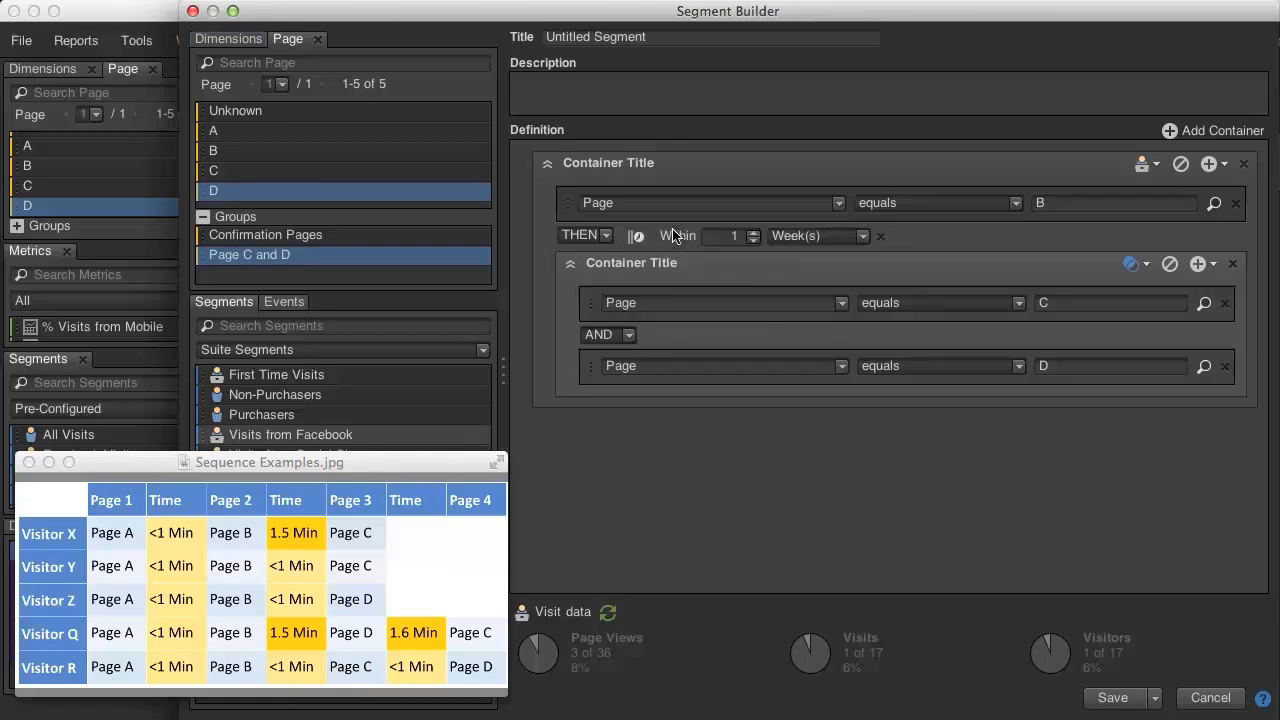
{"action": "left_click", "coordinate": [753, 241]}
{"action": "left_click", "coordinate": [802, 237]}
{"action": "left_click", "coordinate": [794, 269]}
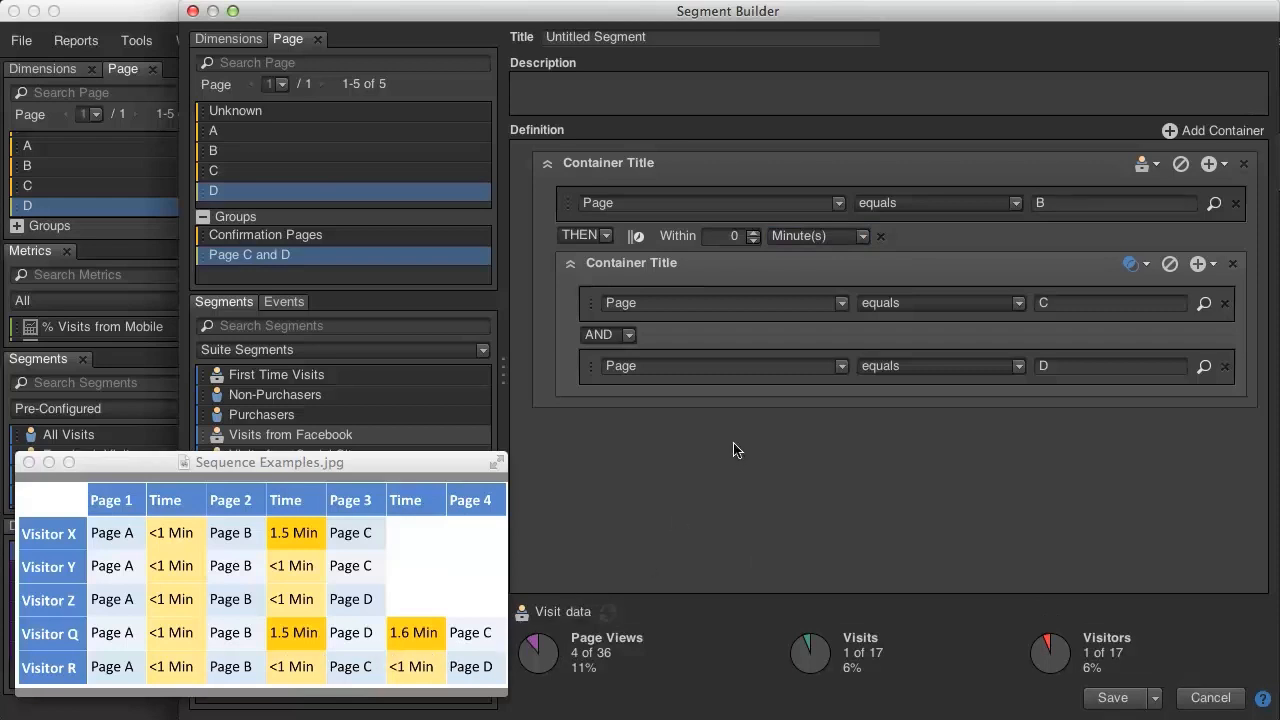
{"action": "left_click", "coordinate": [1134, 254]}
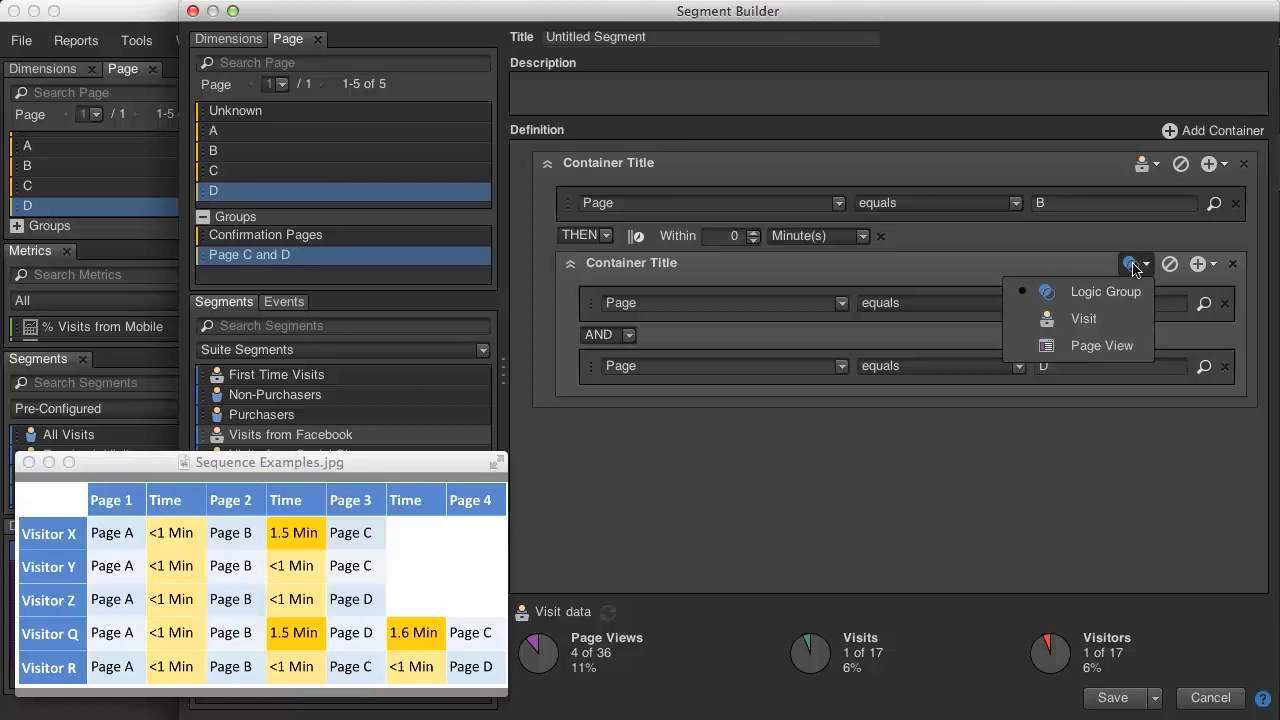
{"action": "left_click", "coordinate": [1099, 239]}
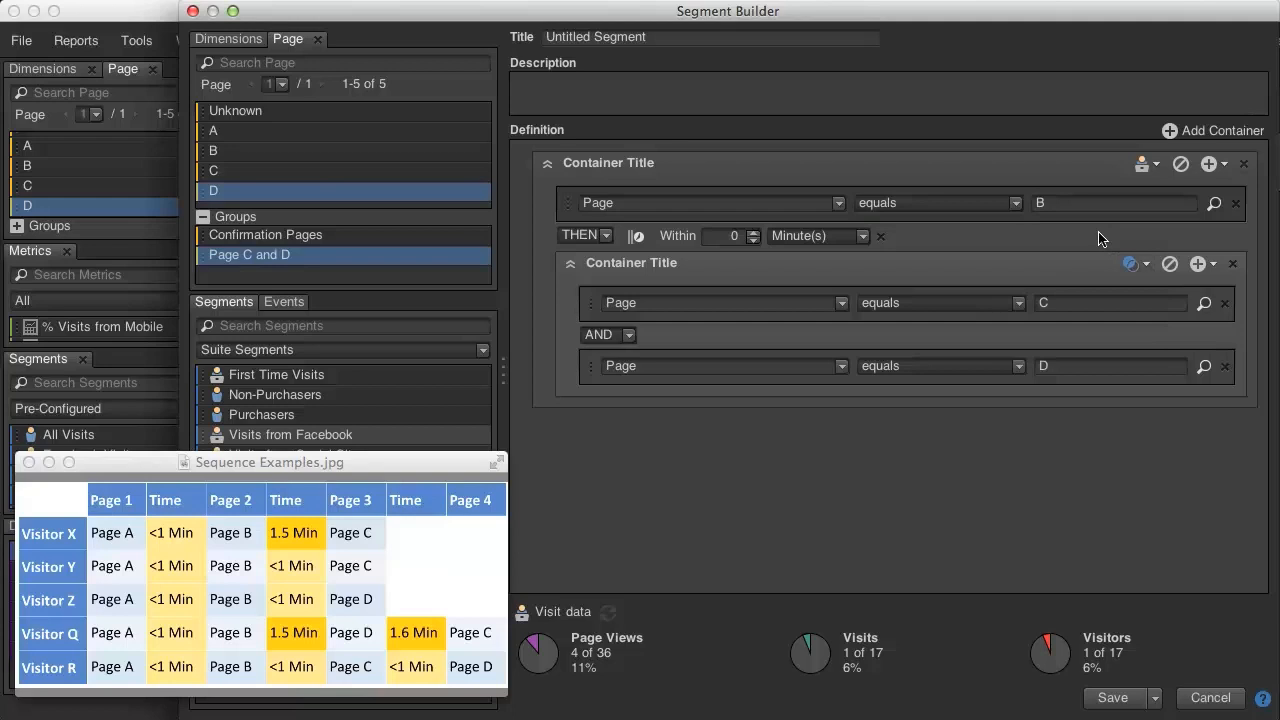